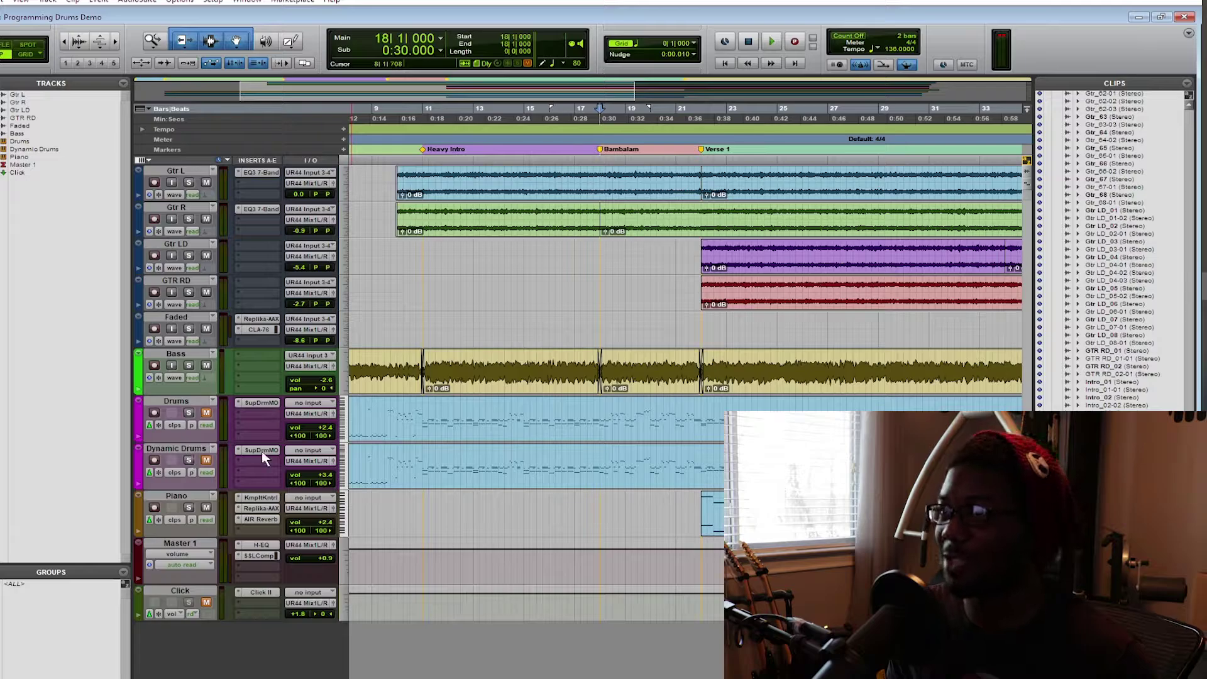
Step: Open the Dynamic Drums track's MIDI Editor and examine the note velocities across the song
key("ctrl+equal")
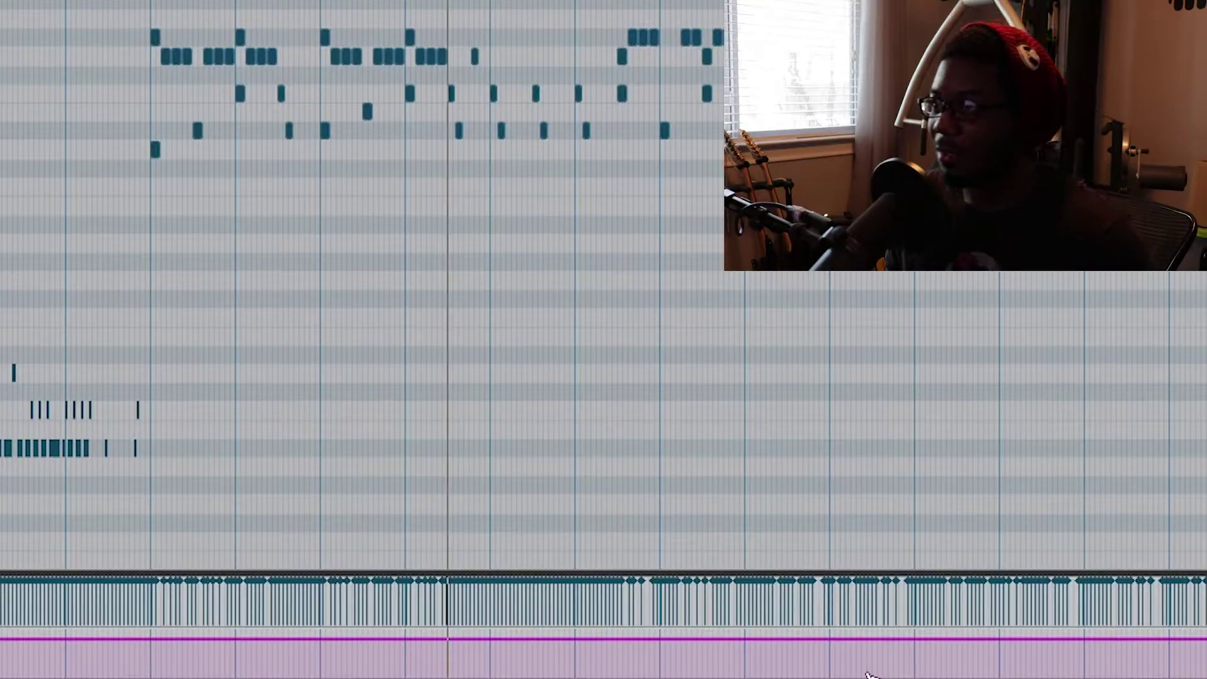
scroll(481, 586, "right", 3)
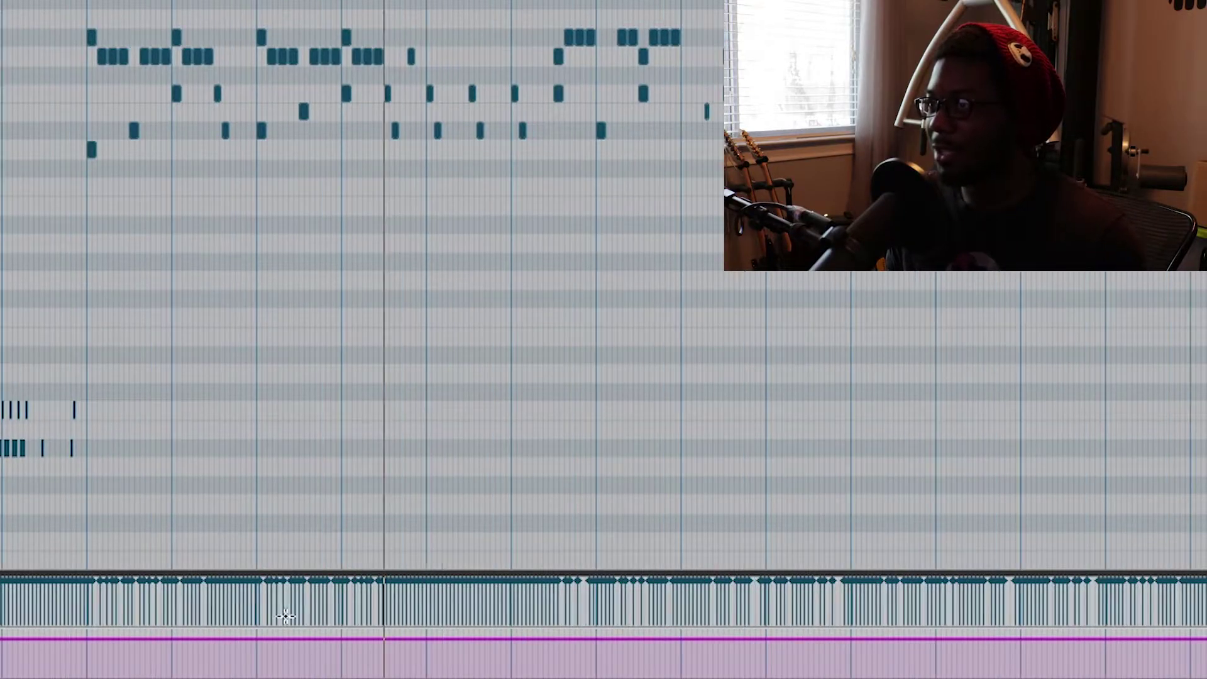
scroll(481, 586, "right", 5)
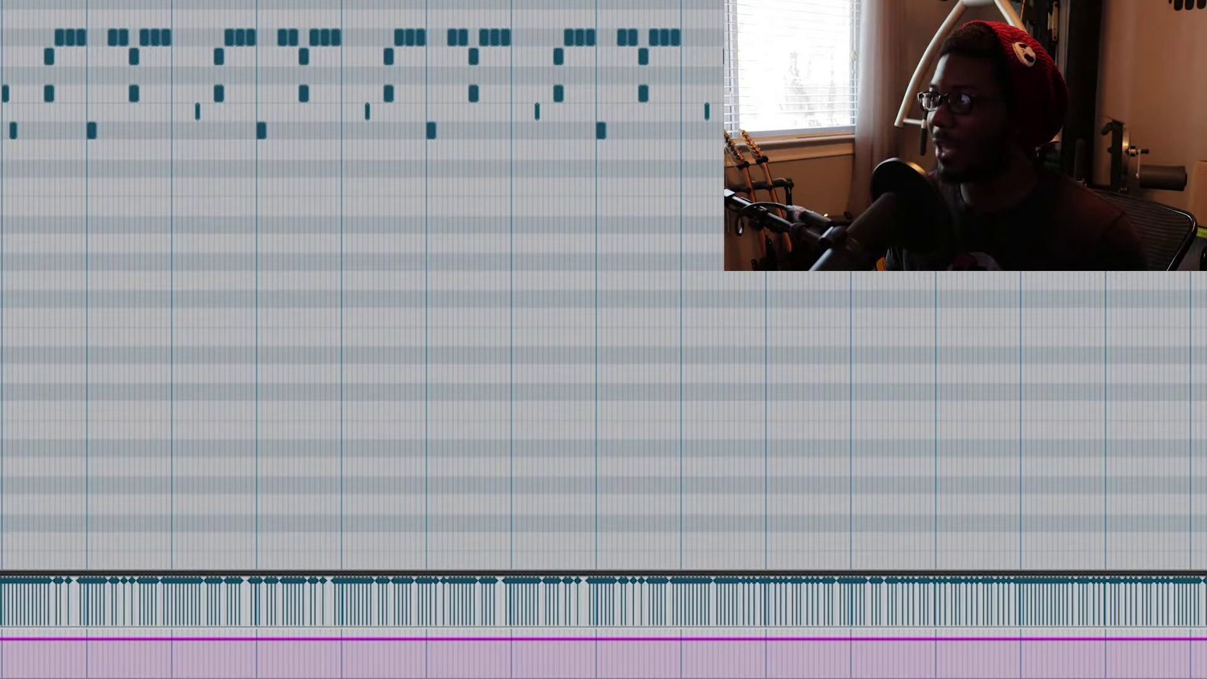
scroll(514, 636, "right", 5)
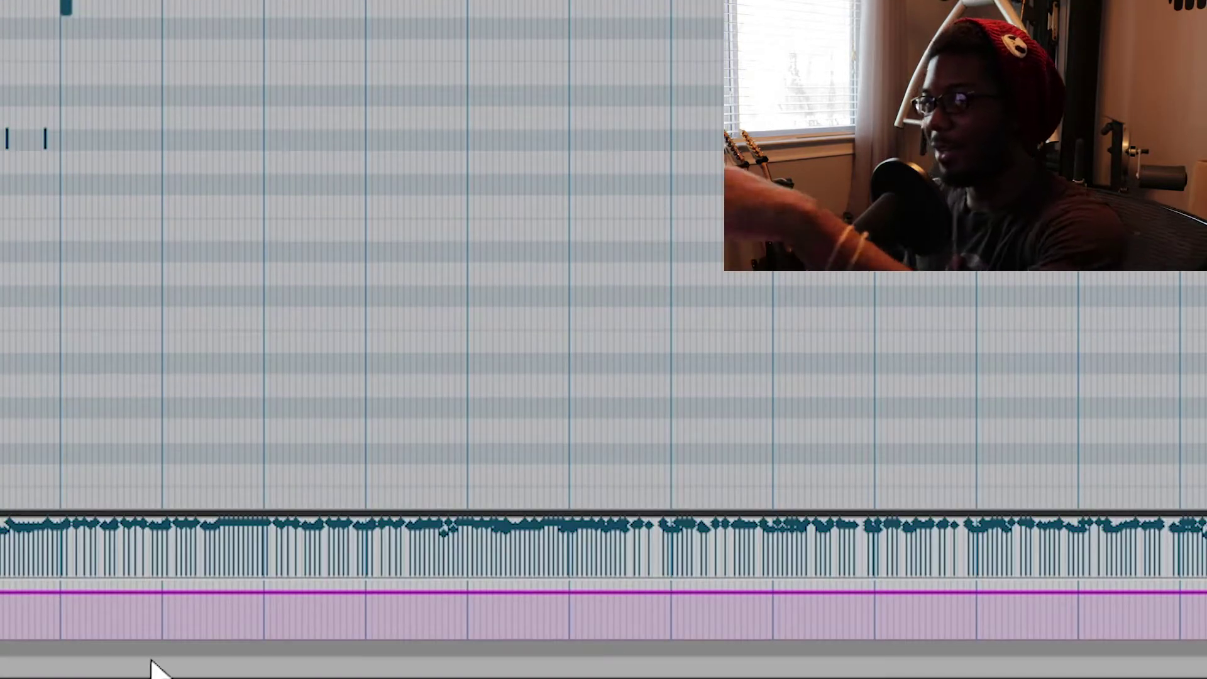
scroll(308, 503, "right", 4)
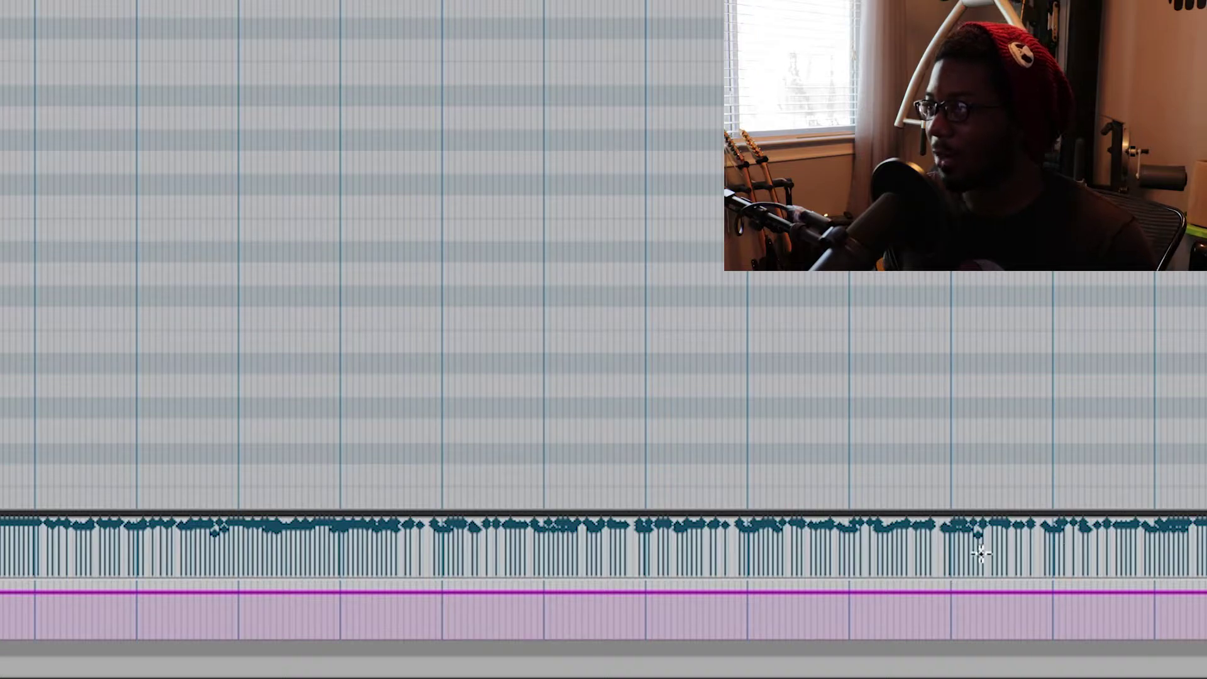
scroll(345, 591, "right", 3)
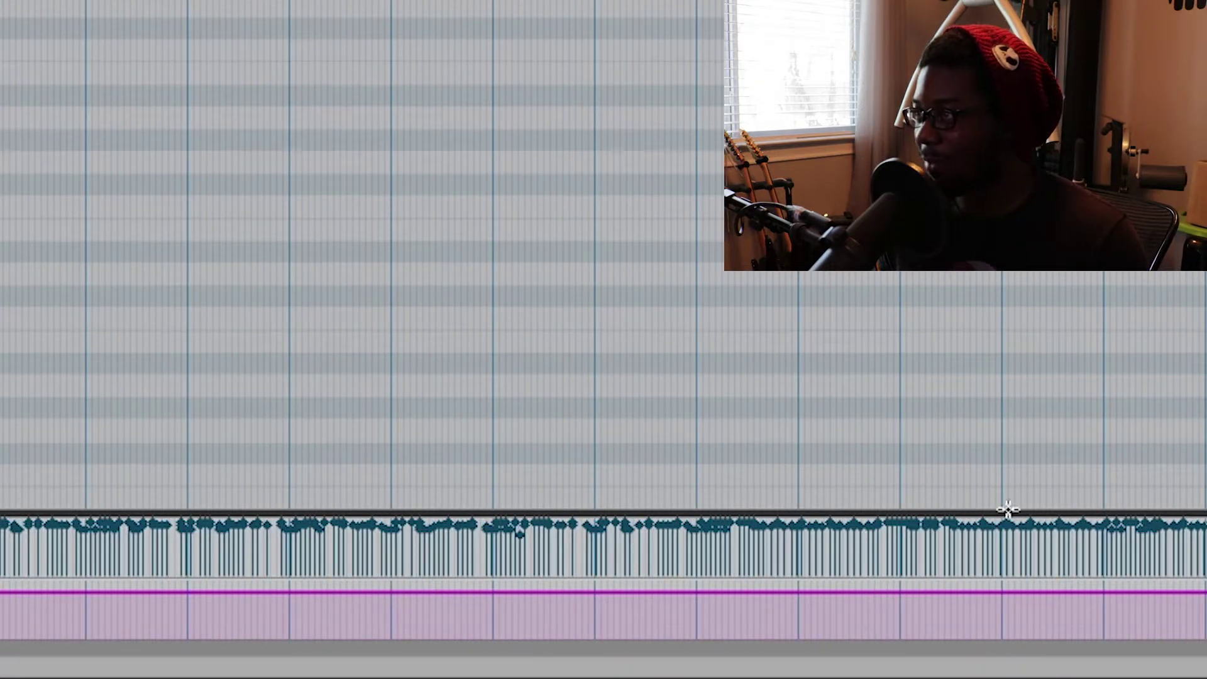
scroll(229, 547, "left", 5)
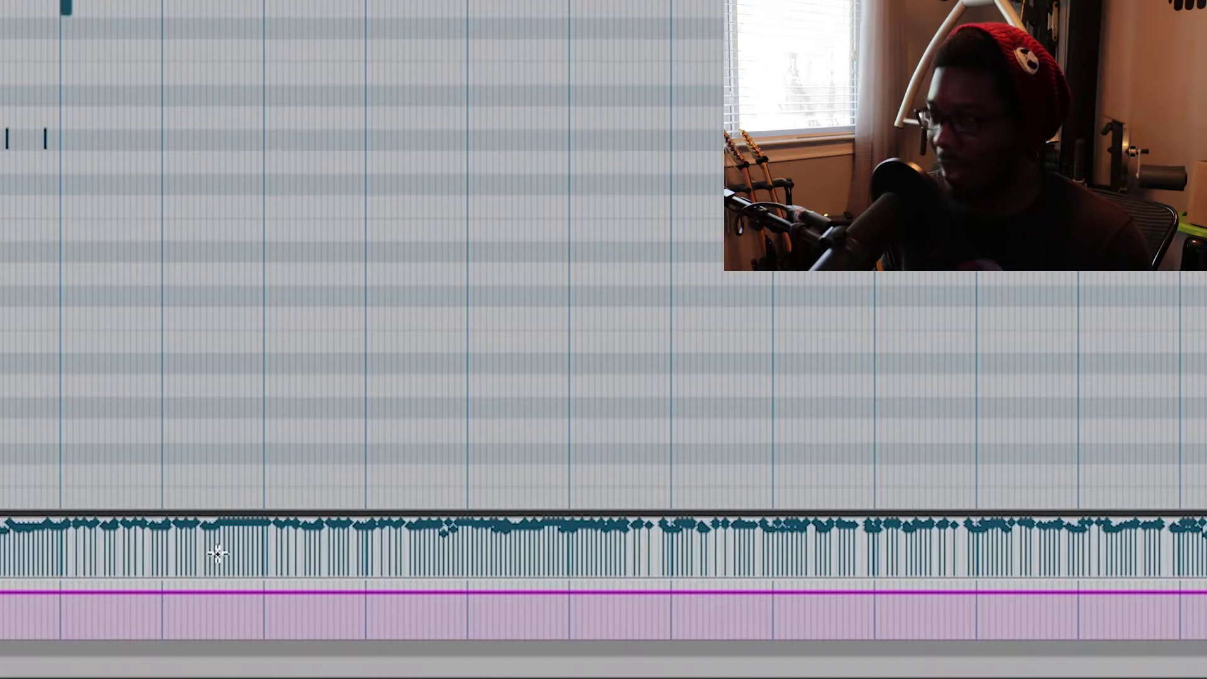
scroll(217, 553, "left", 3)
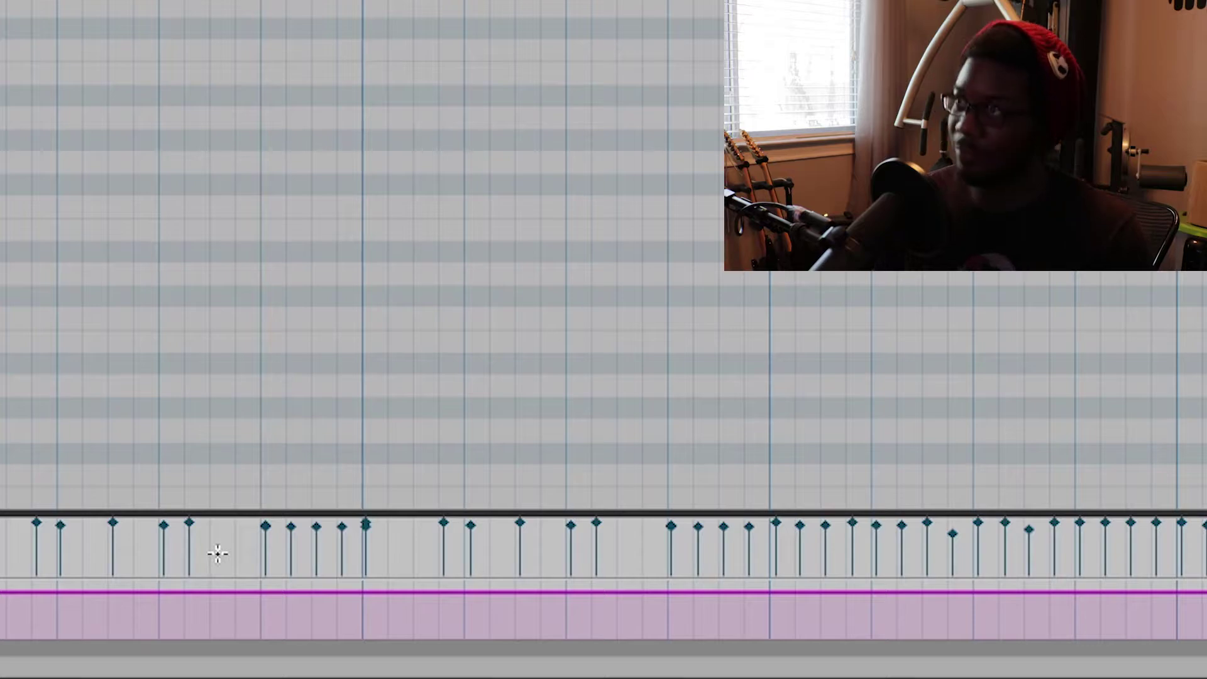
scroll(218, 553, "left", 3)
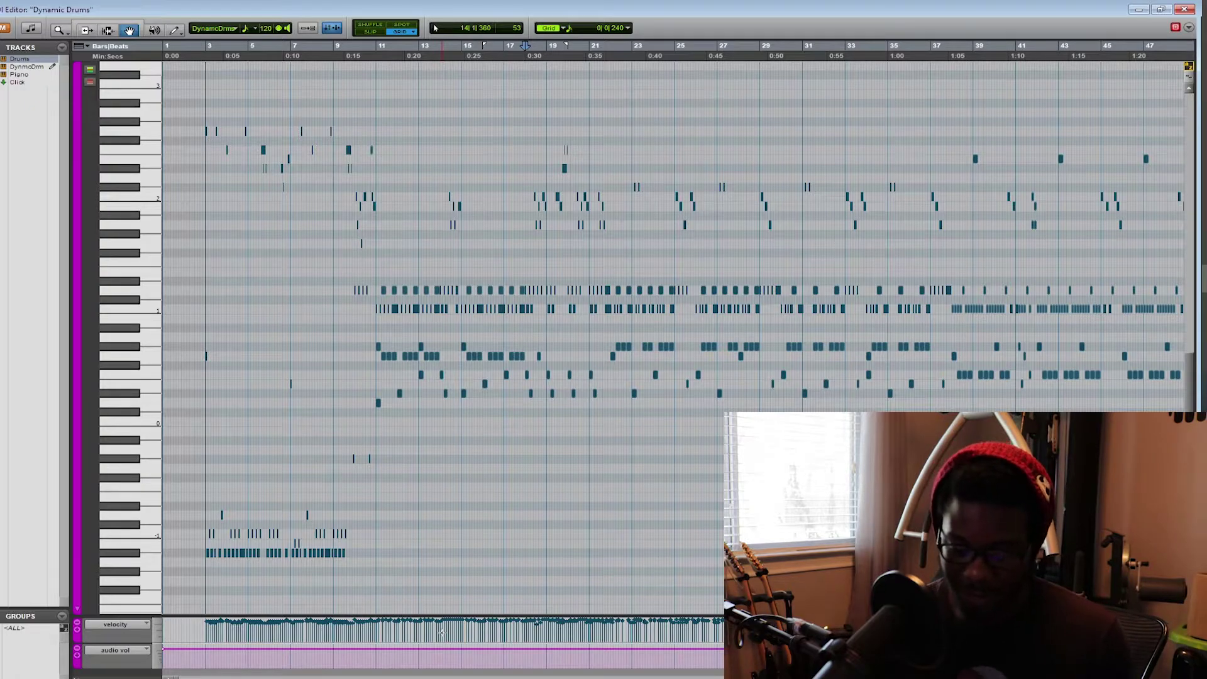
Step: Play the Dynamic Drums part from bar 30, then return to the Edit window
key("ctrl+]")
key("ctrl+]")
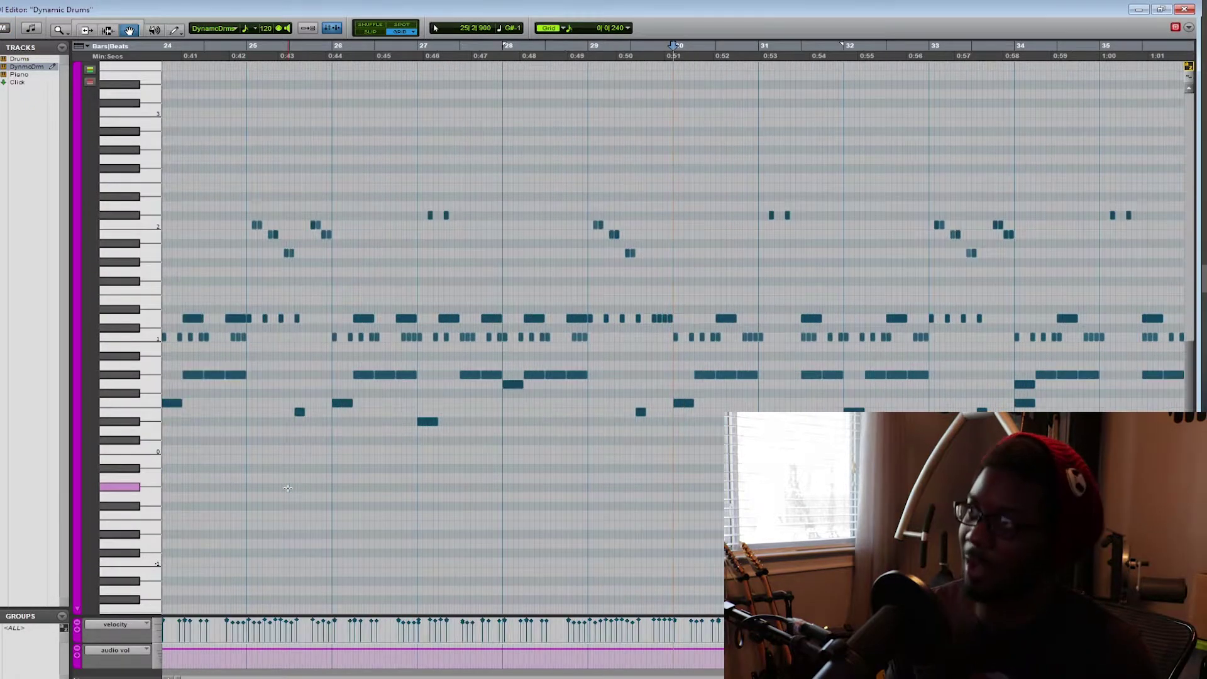
scroll(287, 488, "right", 3)
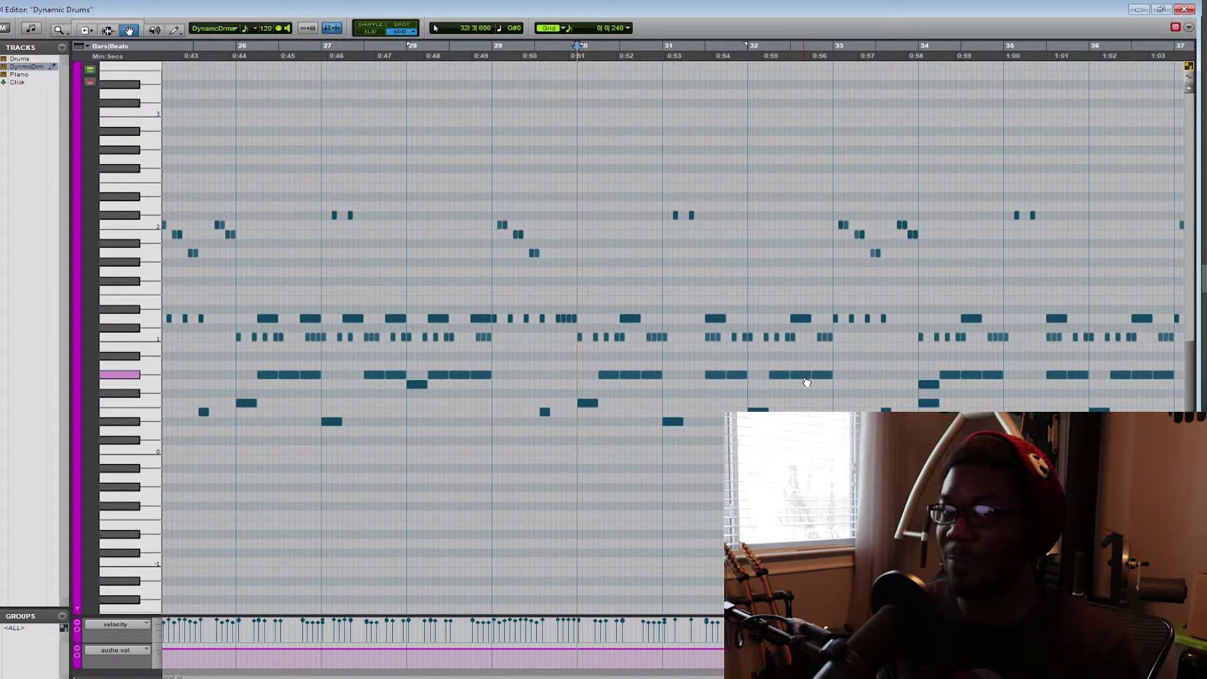
key("space")
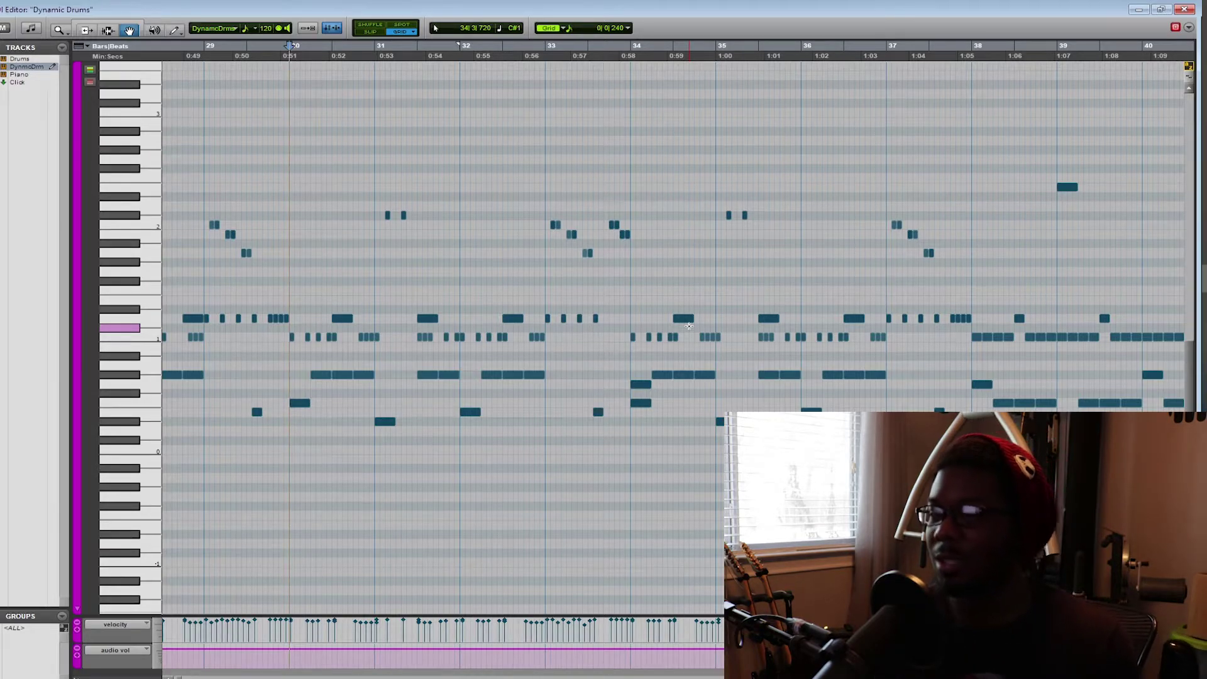
key("ctrl+w")
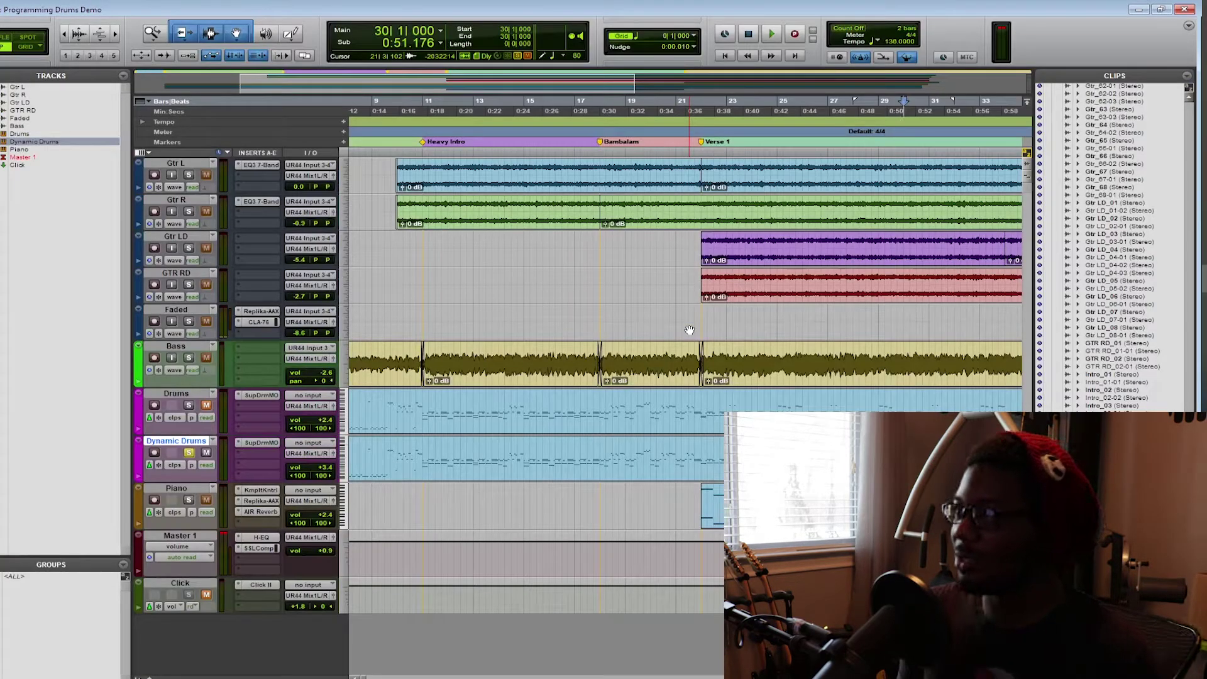
Step: Reopen the Dynamic Drums MIDI Editor and examine the drum fill in bar 29 up close
key("ctrl+alt+=")
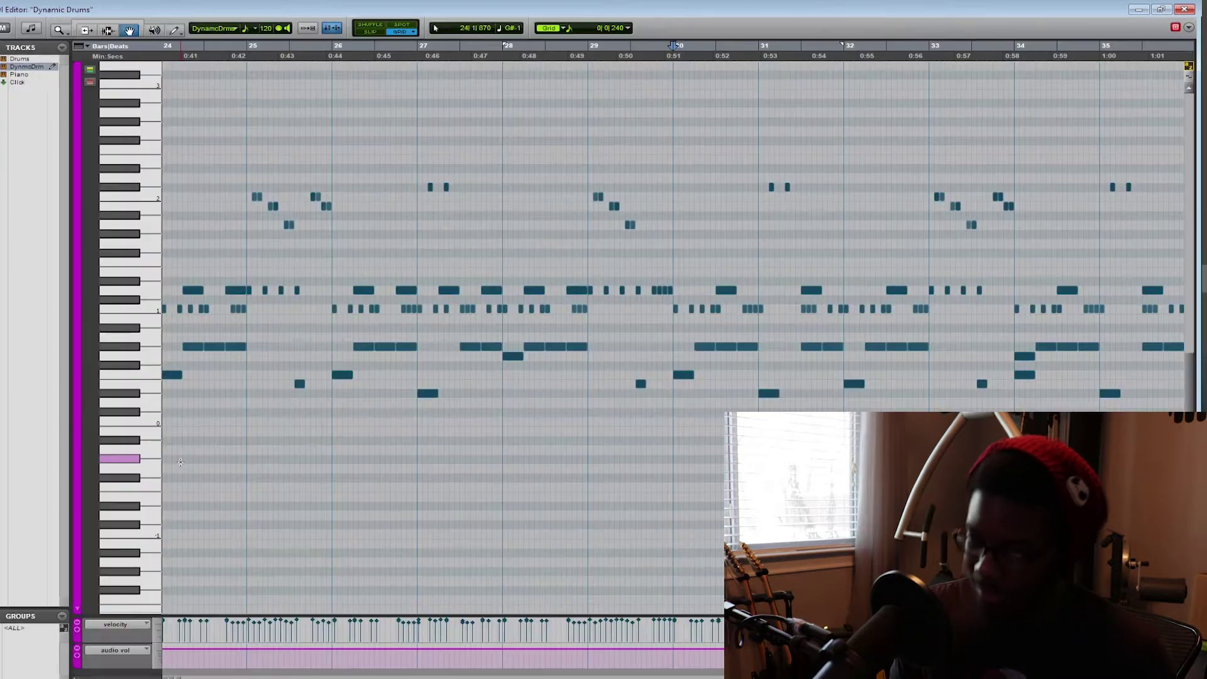
key("ctrl+]")
key("ctrl+]")
key("ctrl+]")
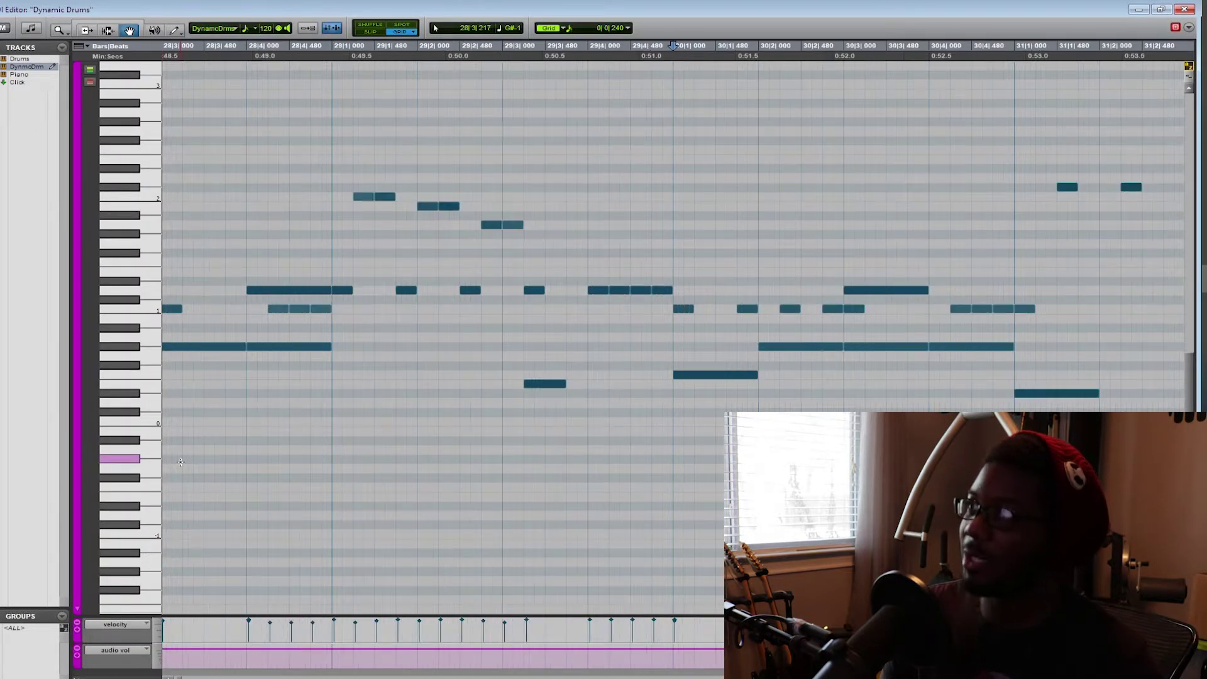
key("ctrl+[")
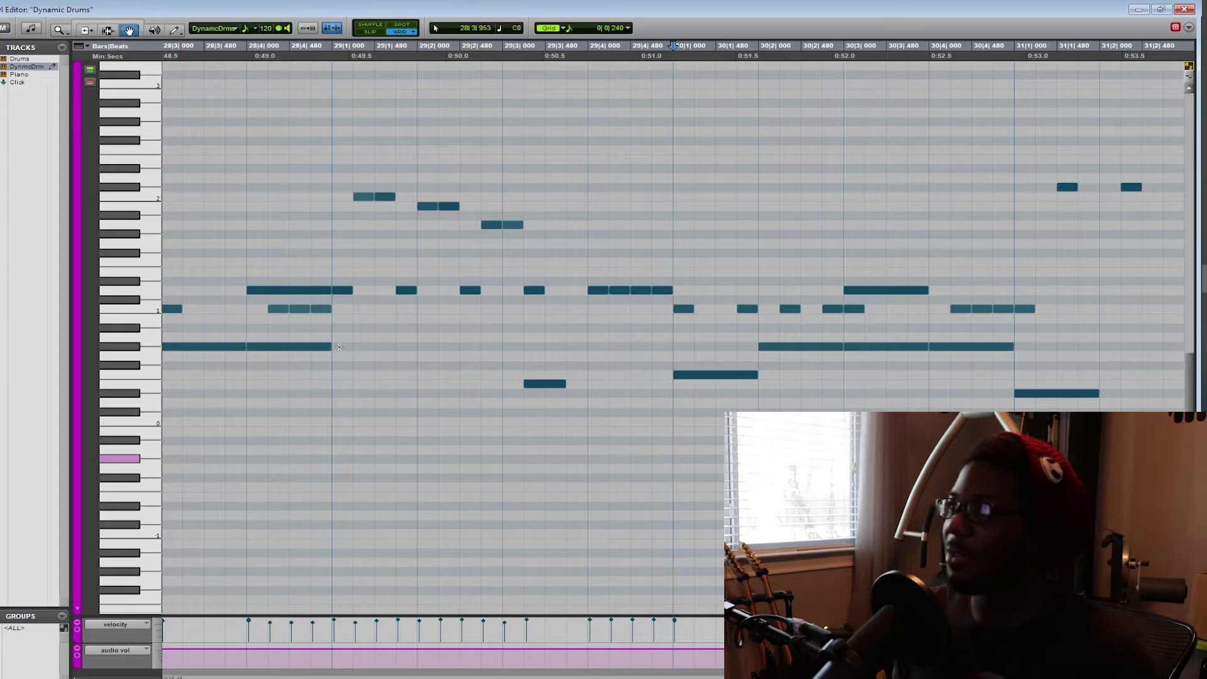
scroll(472, 302, "left", 6)
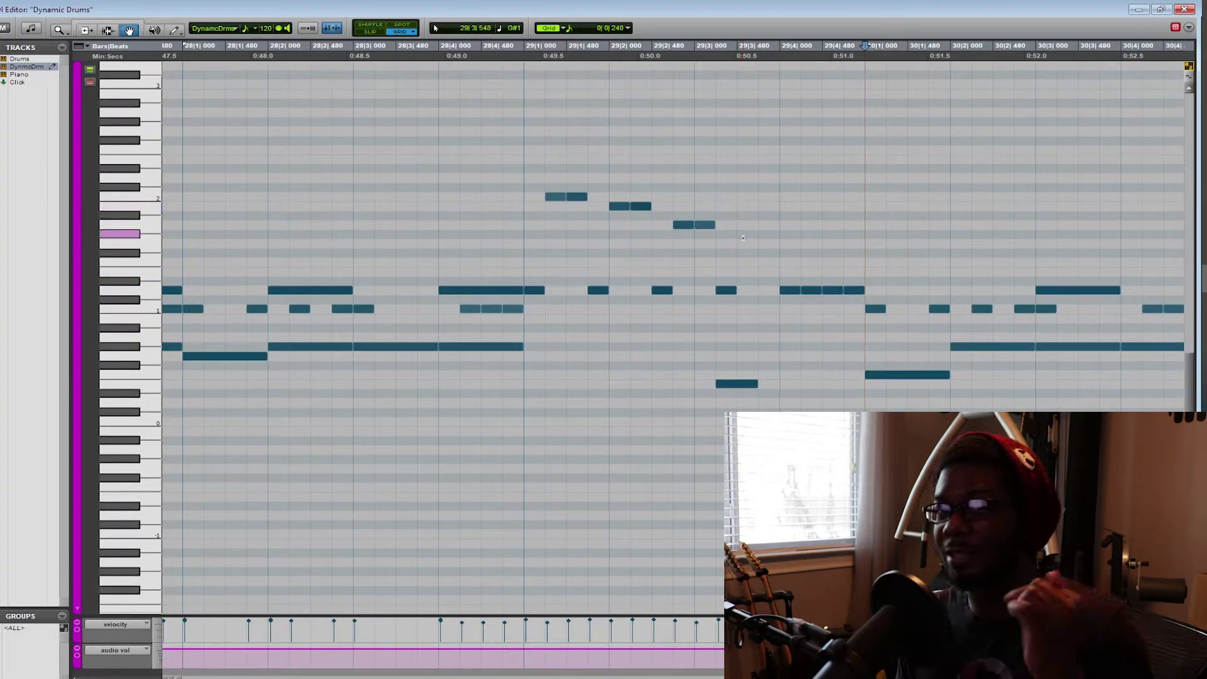
scroll(710, 395, "left", 2)
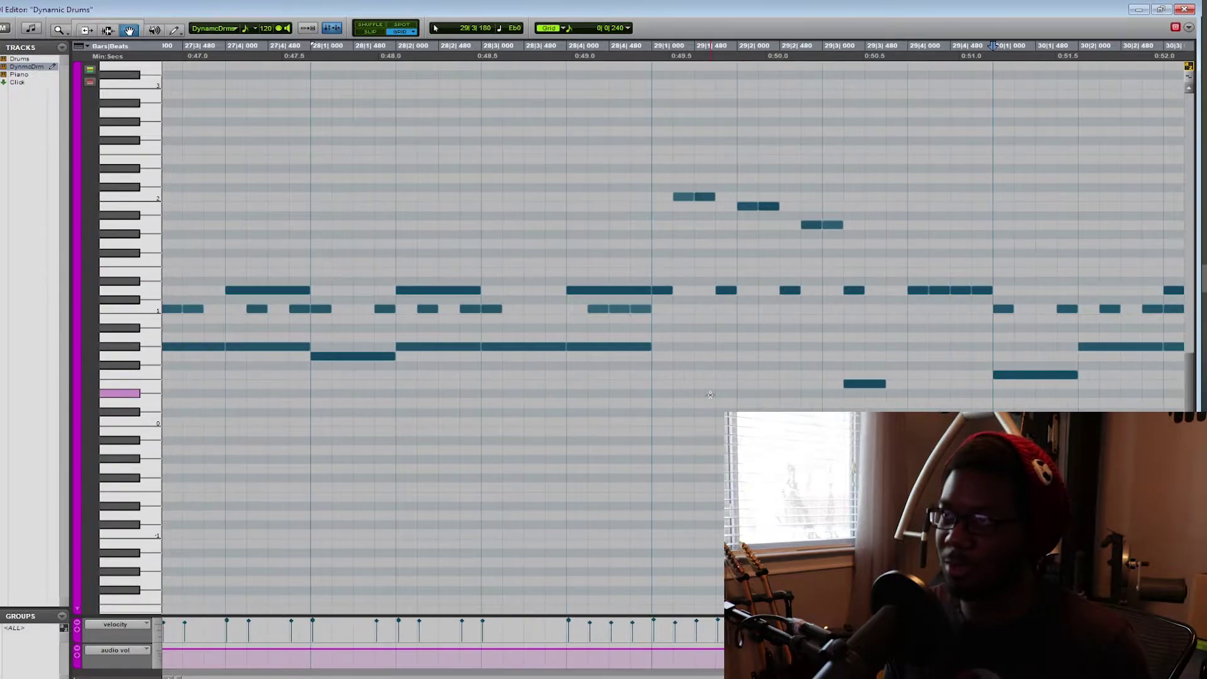
Step: Examine the Dynamic Drums kick, snare, cymbal and tom patterns in bars 21 to 28
scroll(711, 394, "left", 7)
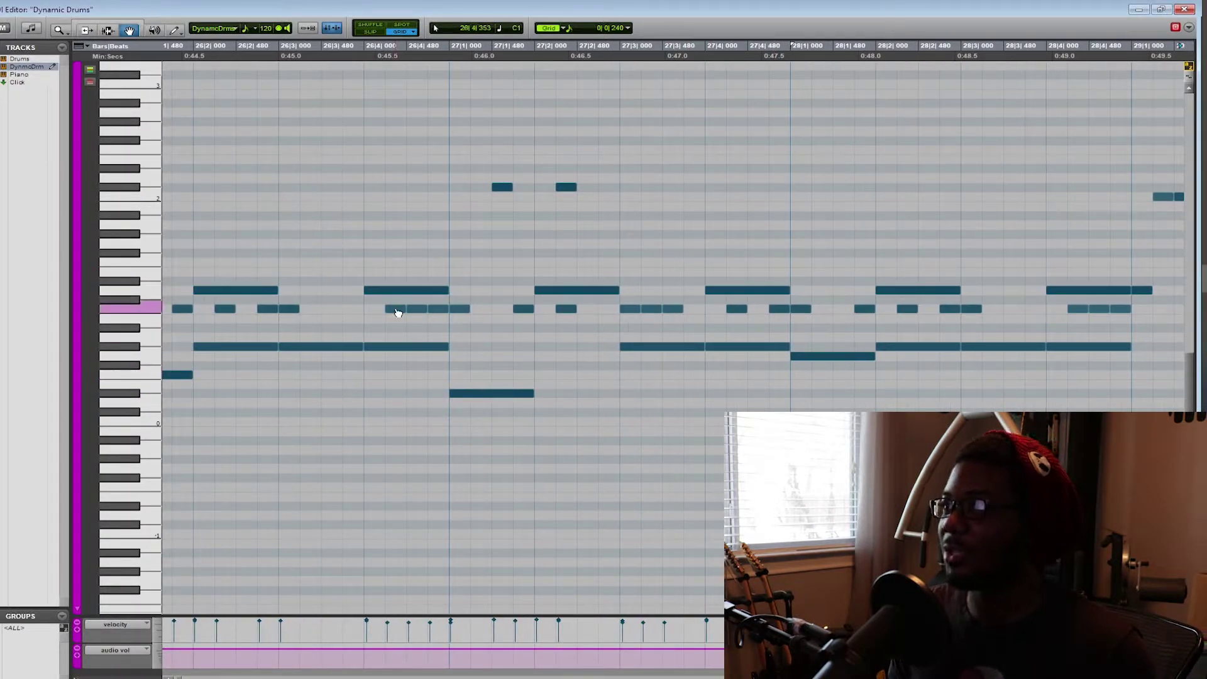
scroll(383, 321, "left", 10)
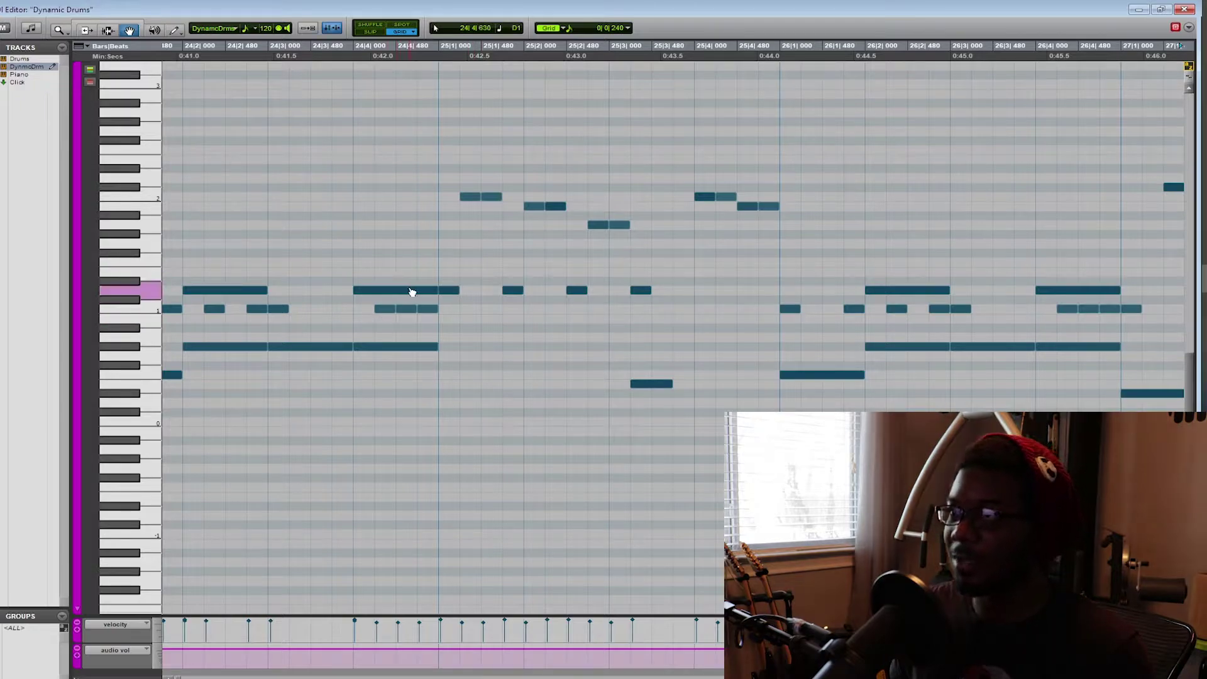
scroll(546, 210, "left", 2)
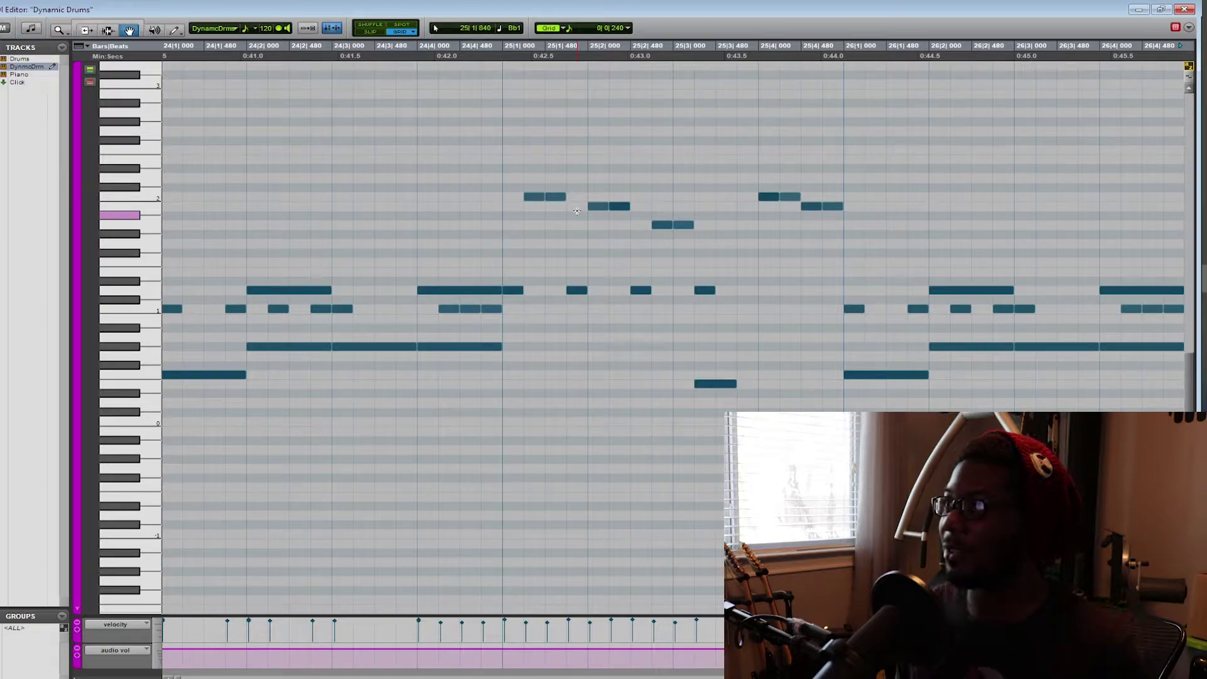
scroll(526, 296, "left", 6)
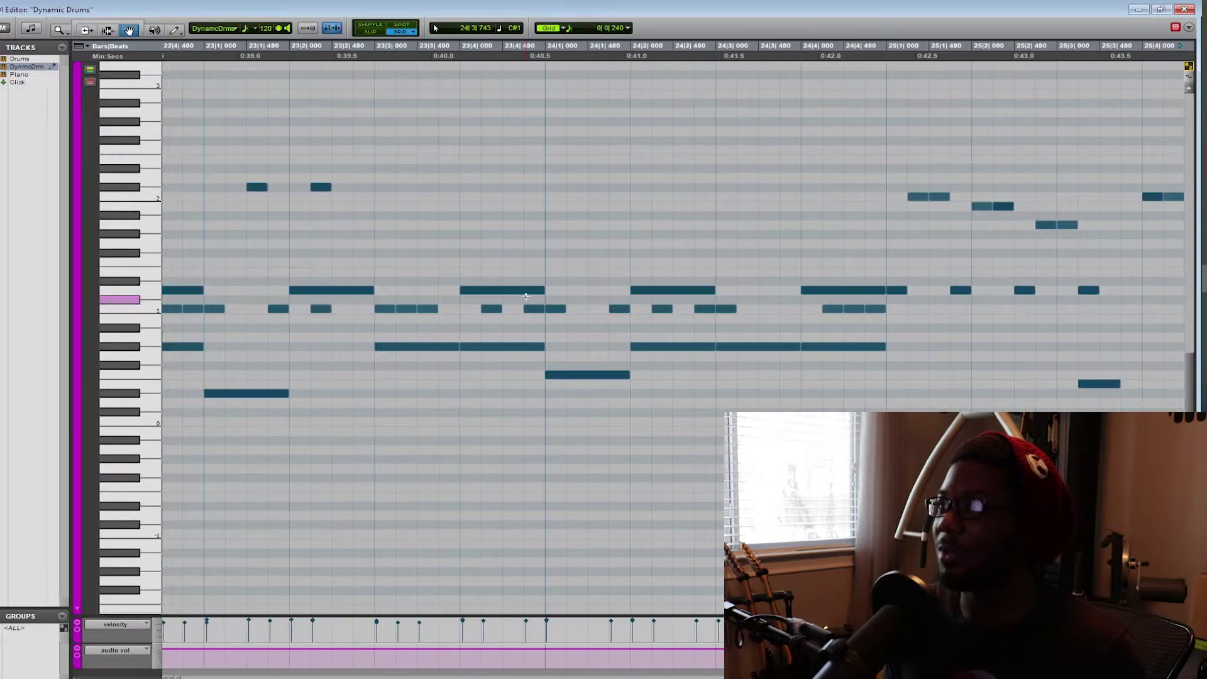
scroll(526, 297, "left", 3)
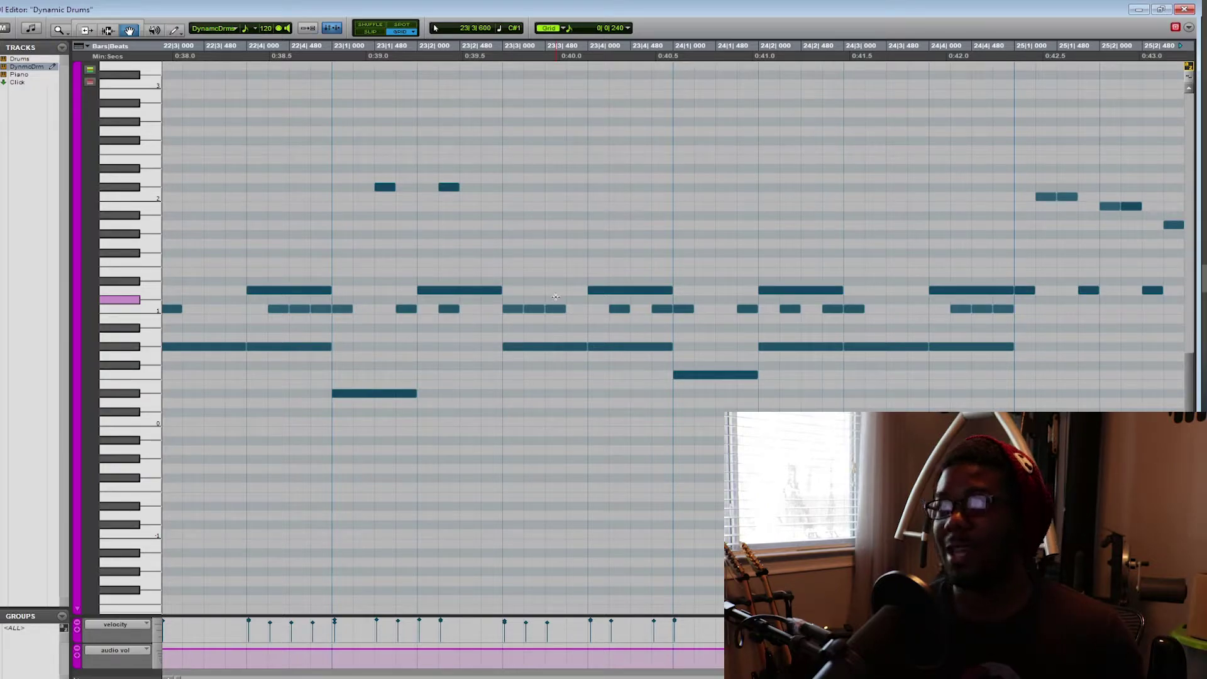
key("ctrl+[")
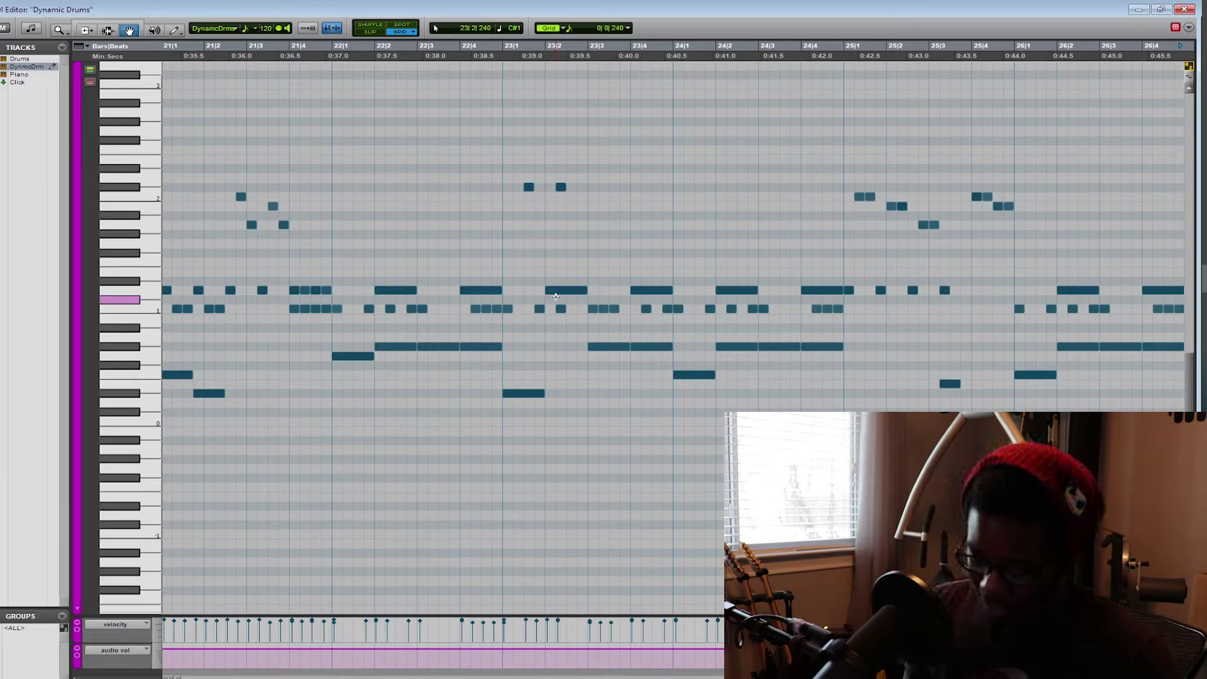
key("ctrl+]")
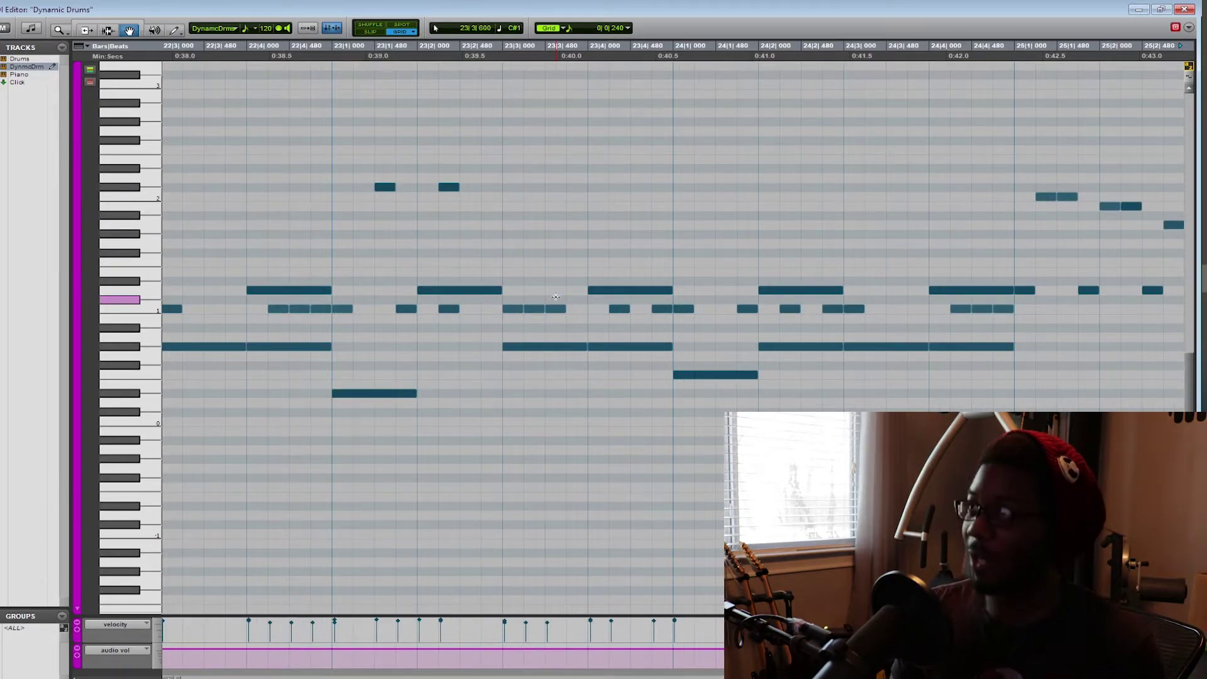
key("ctrl+[")
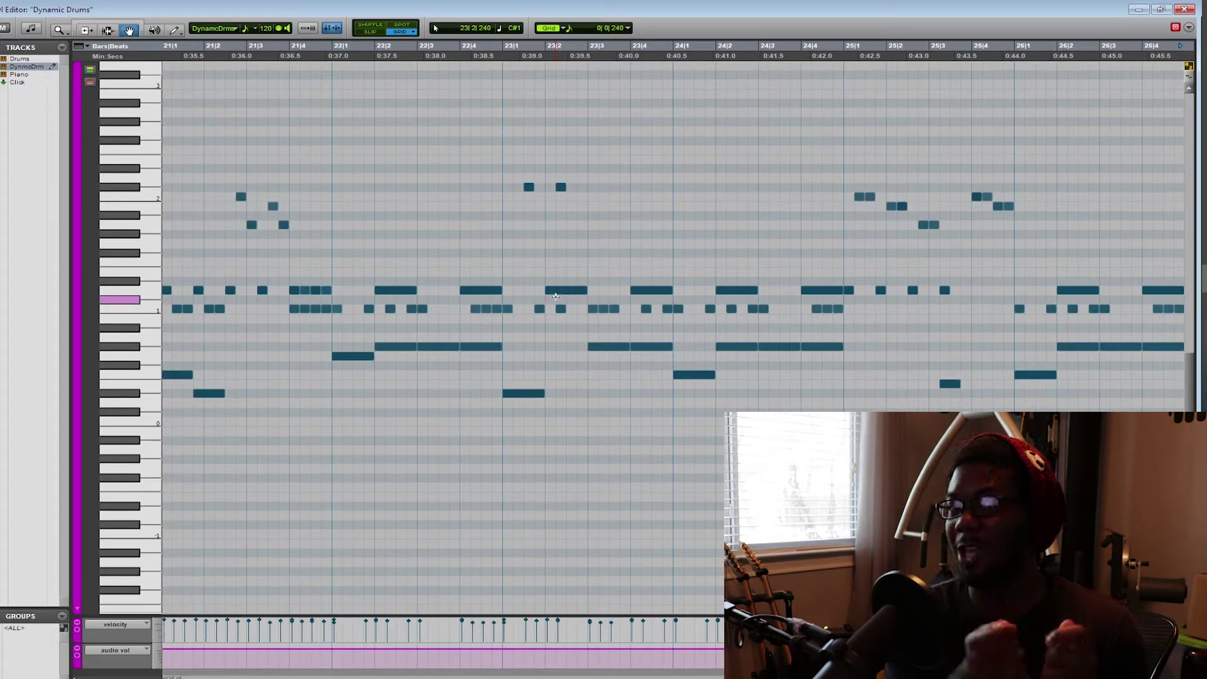
key("ctrl+[")
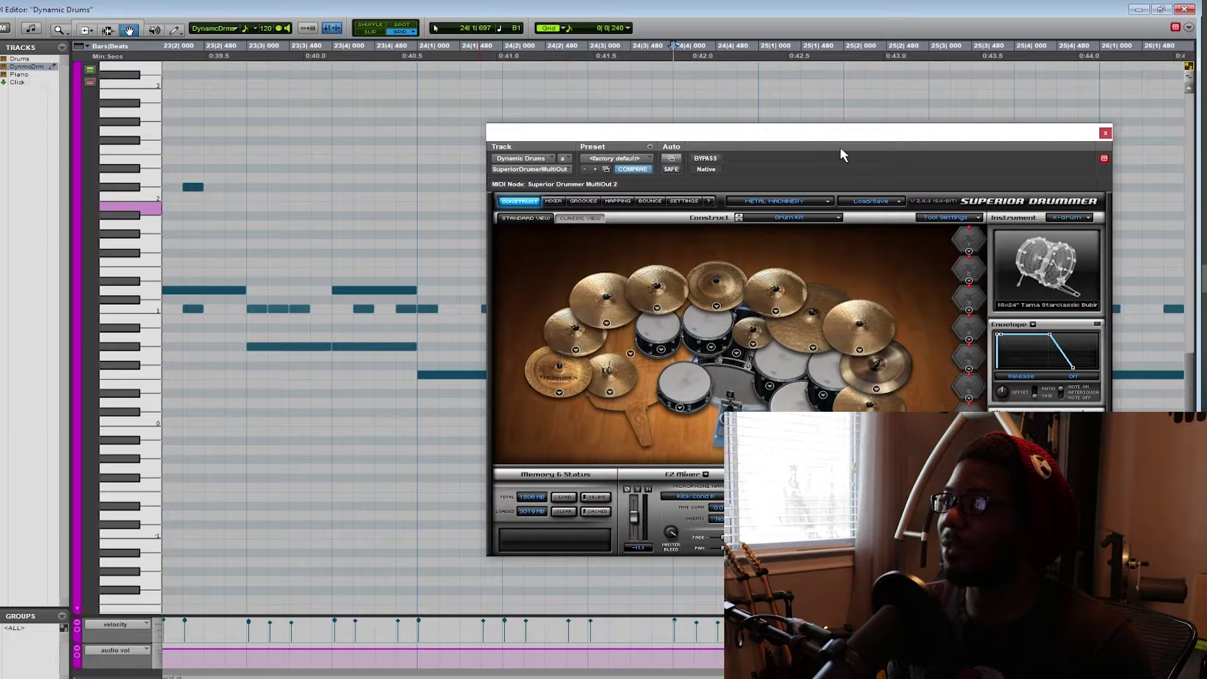
Step: Move the Superior Drummer window off the notes and audition the first D1 and C2 notes in bar 25
left_click_drag(816, 130, 329, 107)
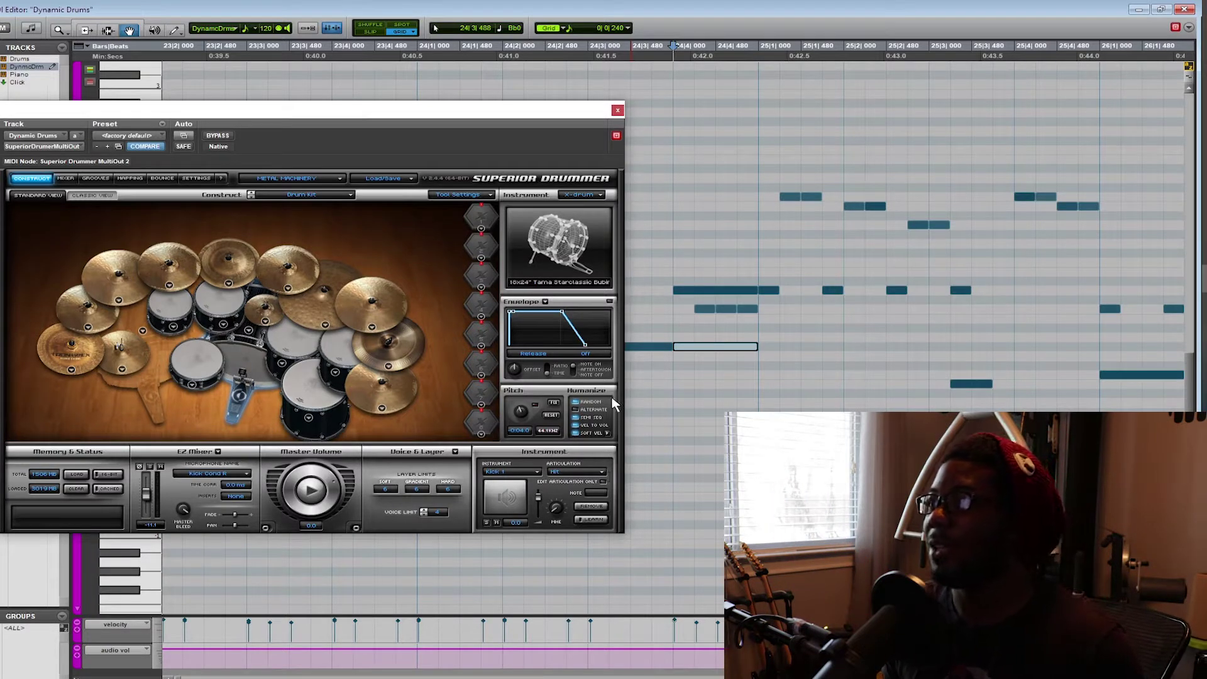
left_click(771, 291)
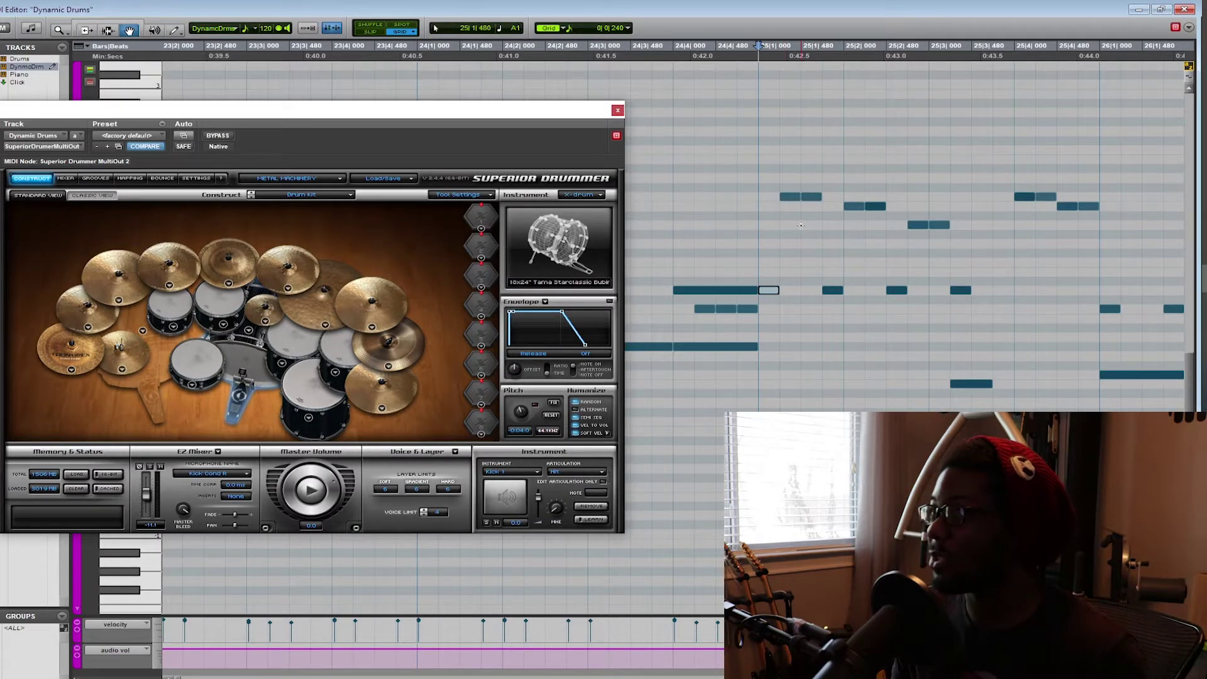
scroll(731, 223, "right", 1)
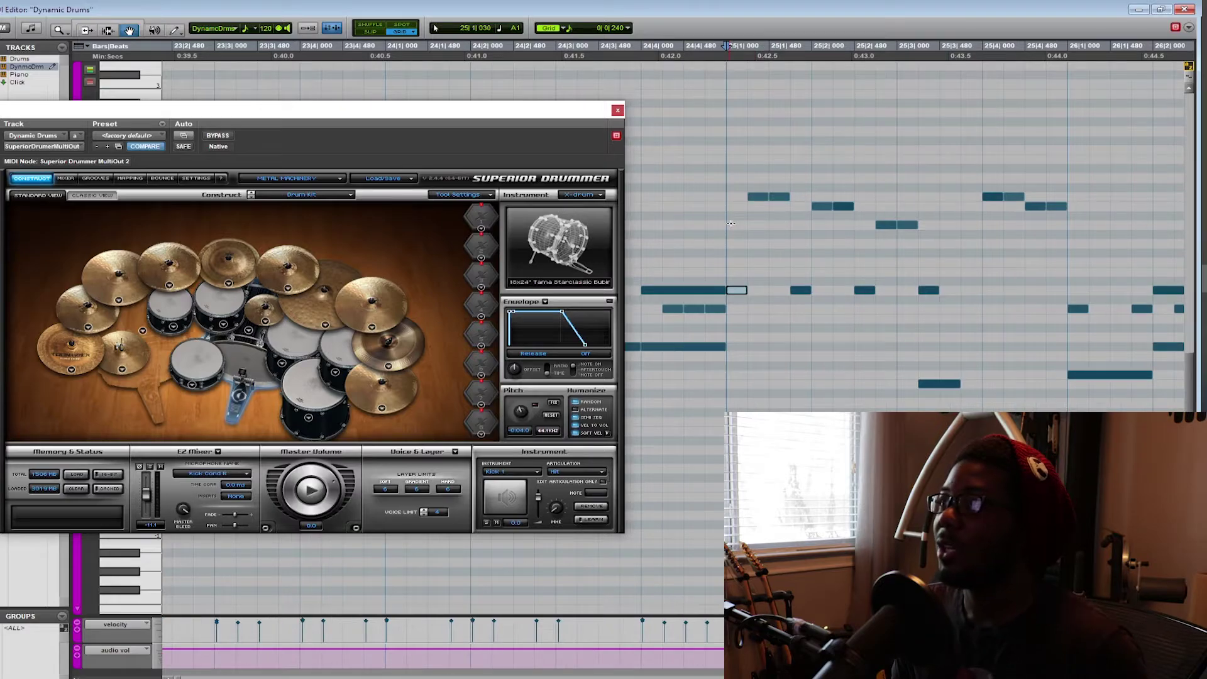
left_click(760, 198)
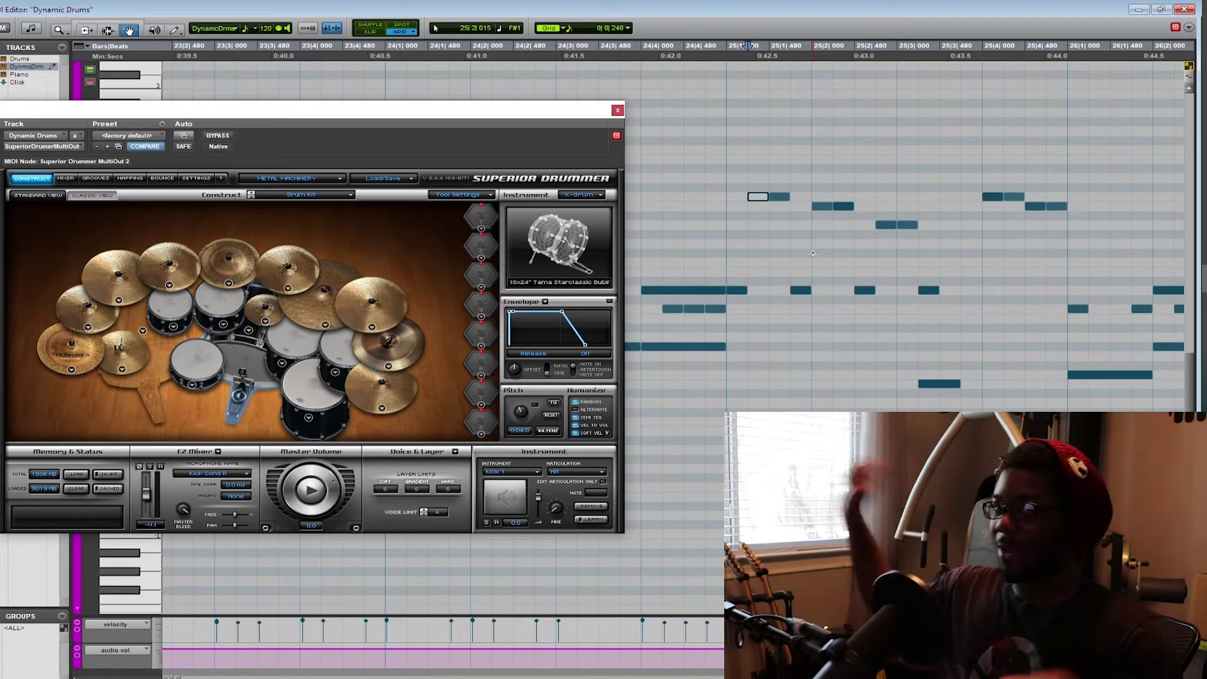
Step: Return to the start of the Heavy Intro and play the Dynamic Drums part from 10|4|720
scroll(872, 218, "right", 3)
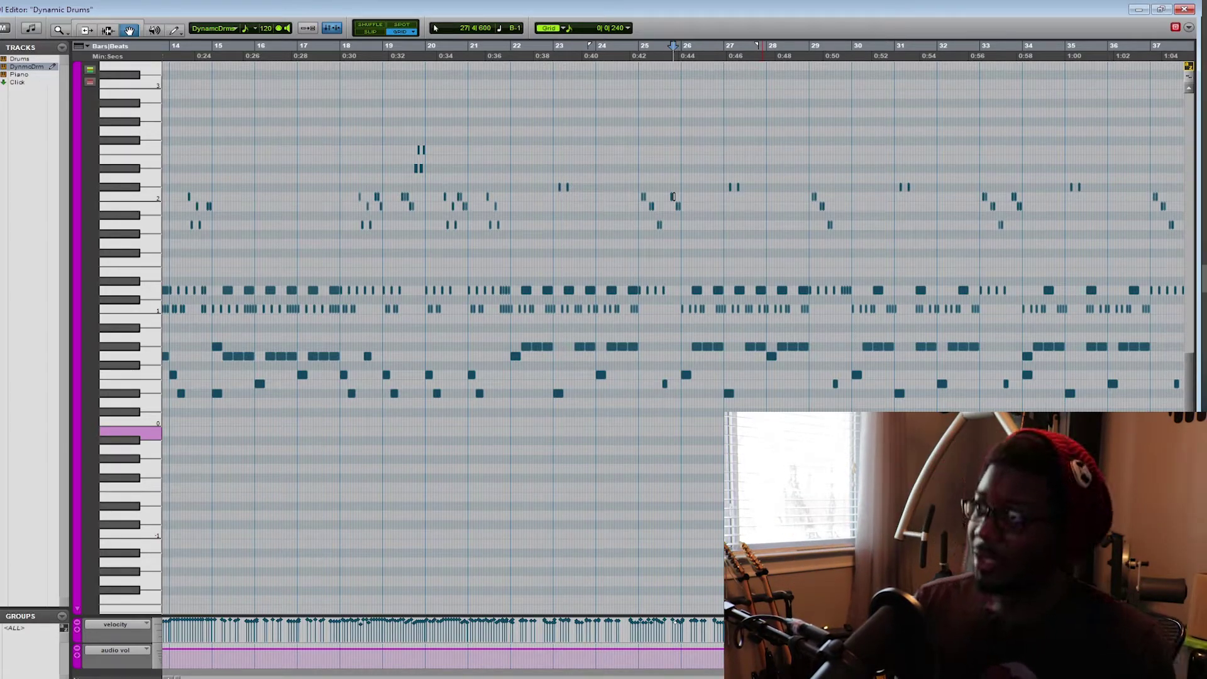
scroll(673, 233, "left", 10)
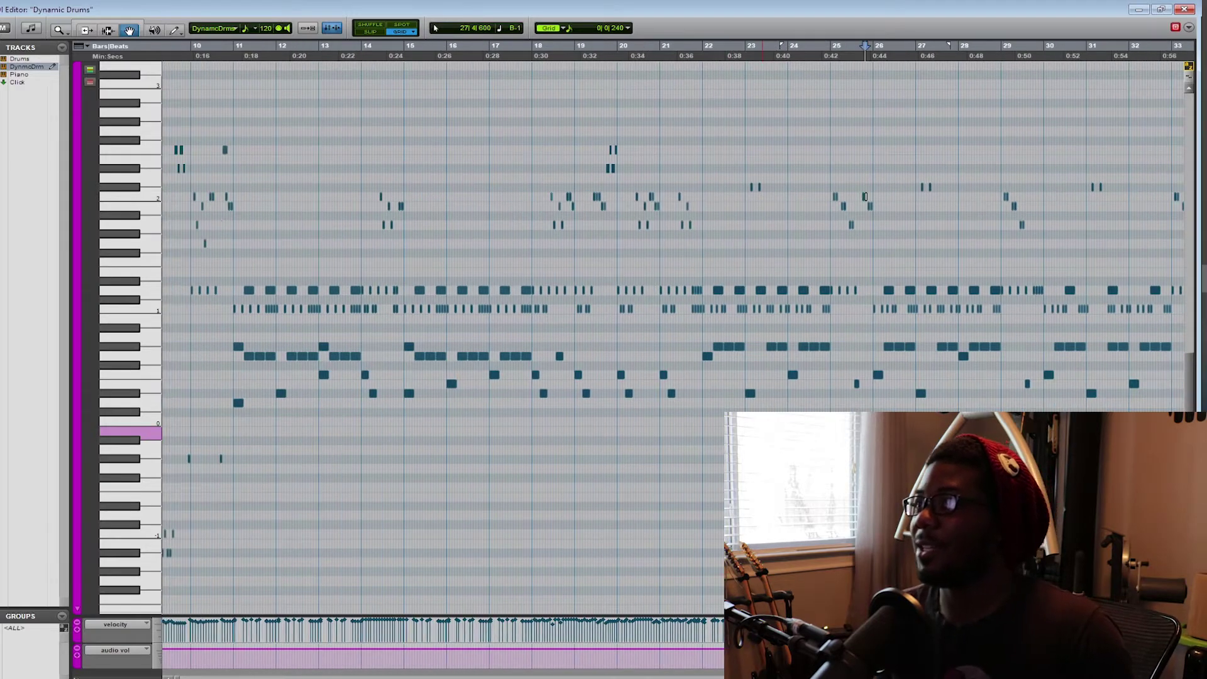
scroll(672, 233, "right", 2)
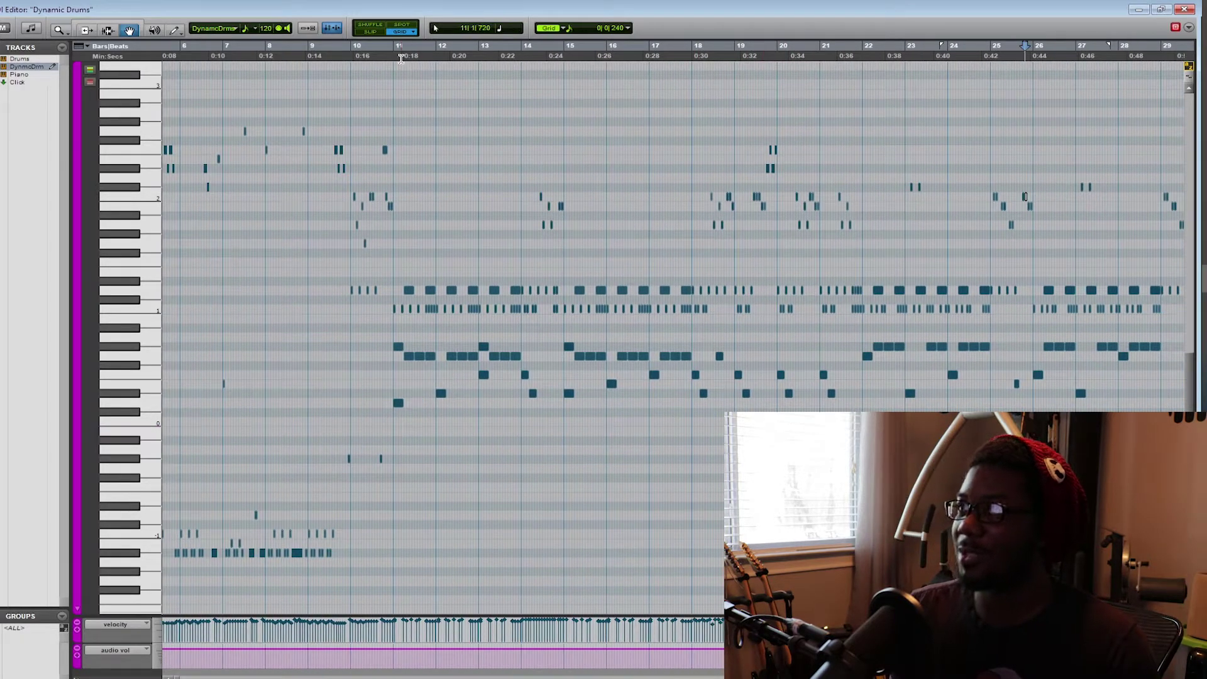
key("ctrl+equal")
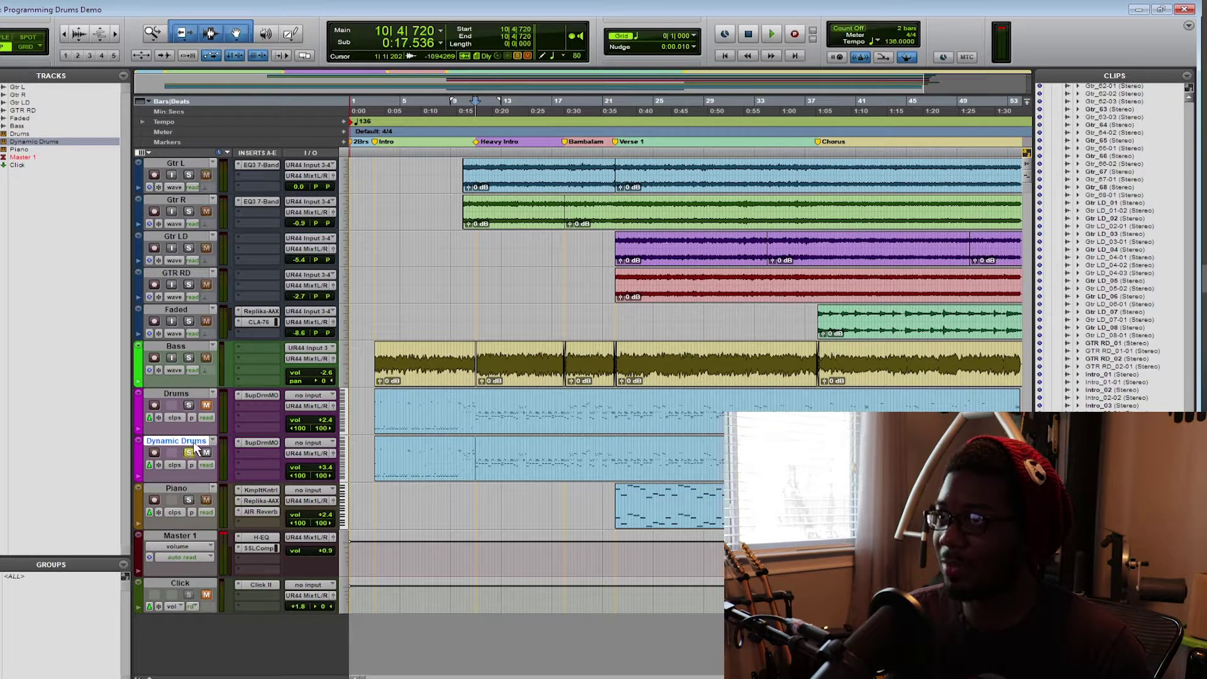
key("ctrl+equal")
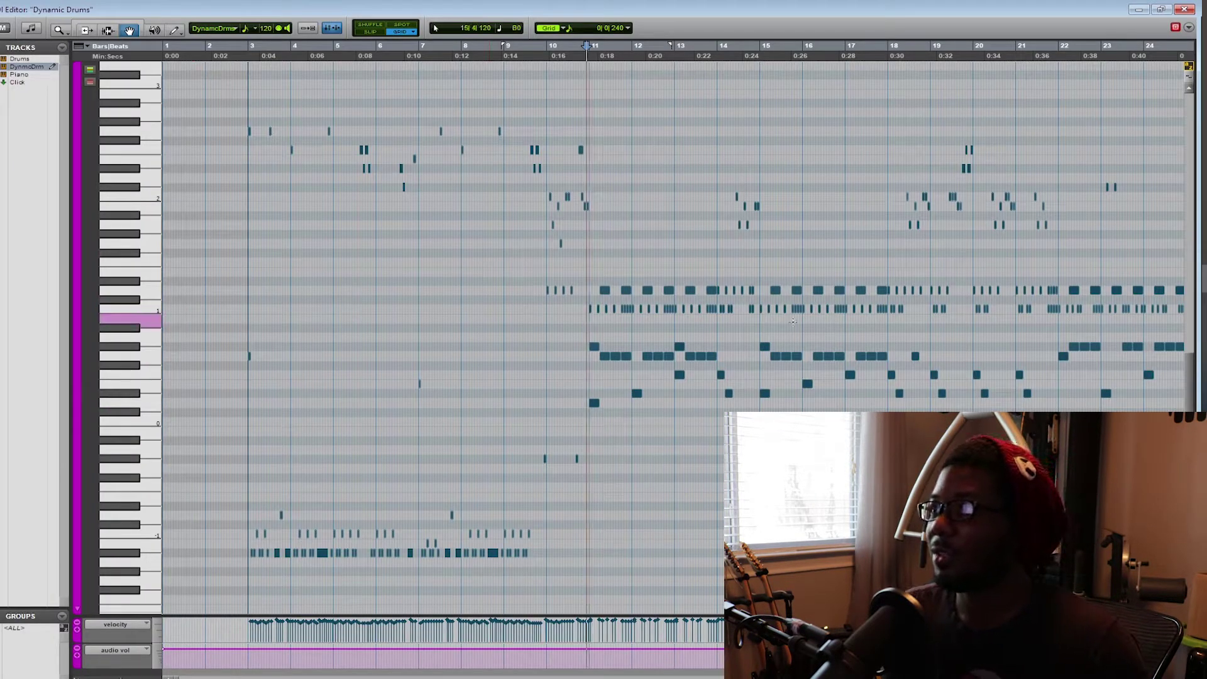
key("space")
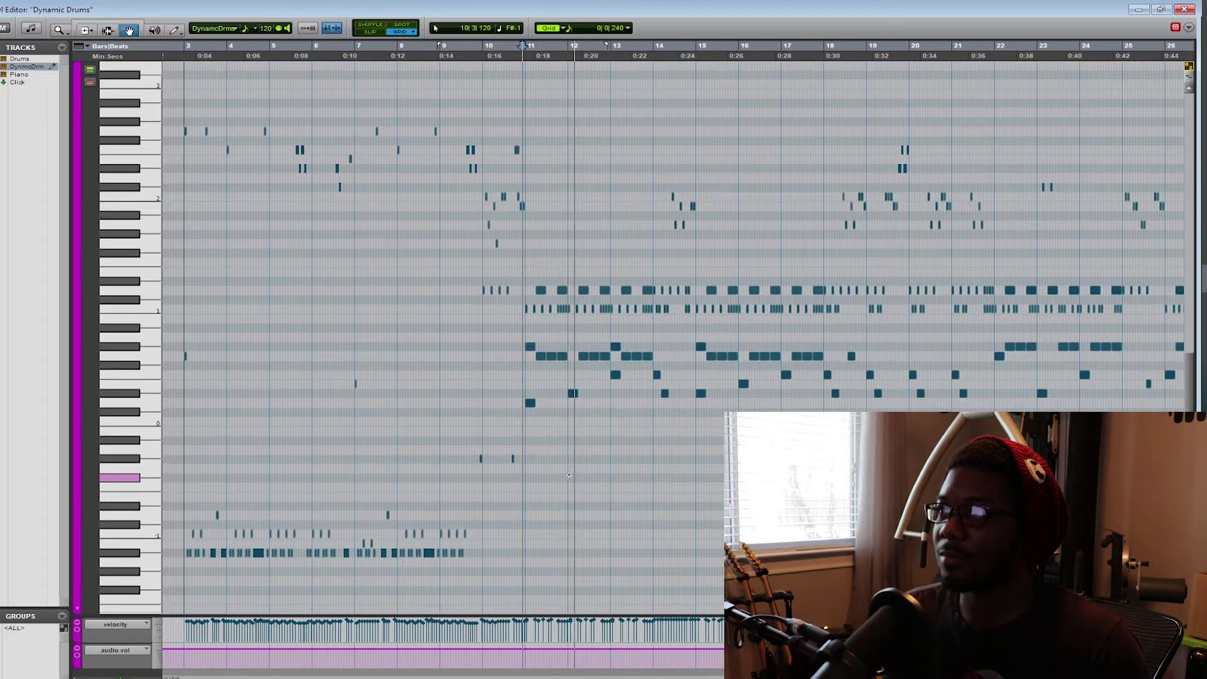